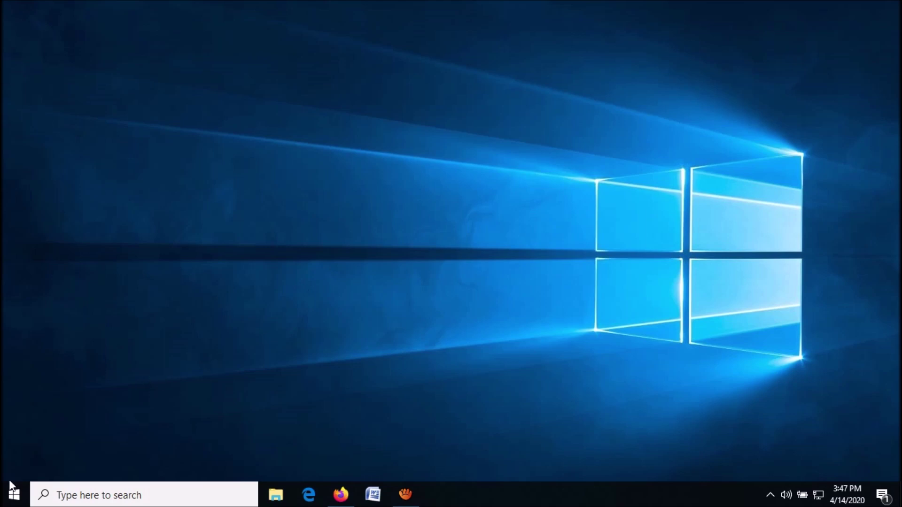
Step: Launch Device Manager from the Win+X power-user menu
right_click(10, 493)
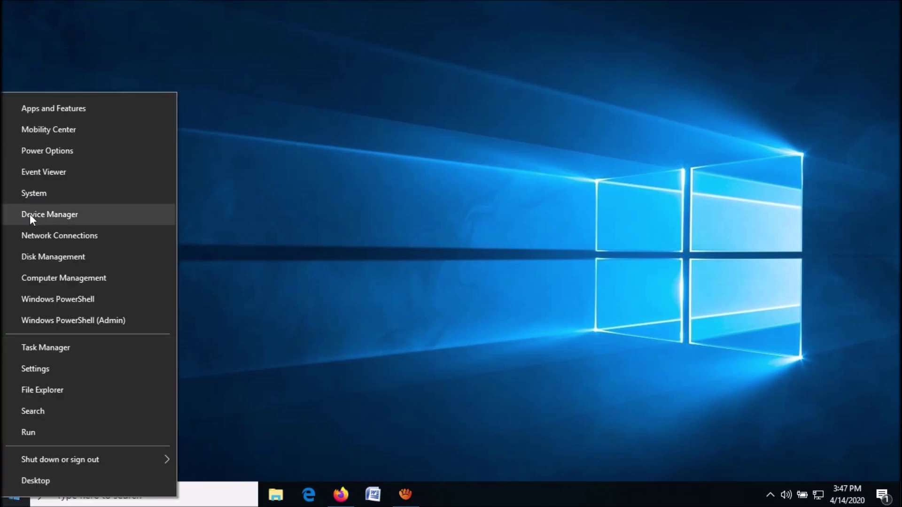
click(48, 219)
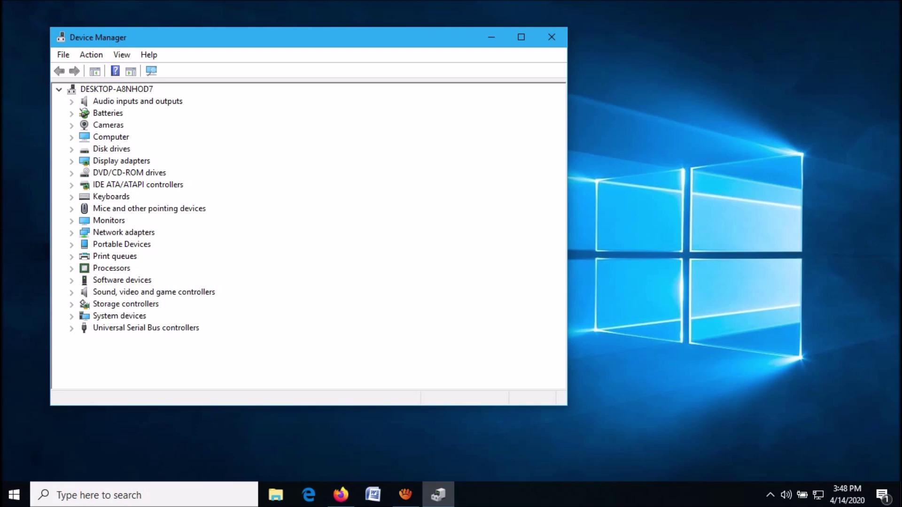
Step: Expand Keyboards and start a driver update for the Standard PS/2 Keyboard
click(72, 198)
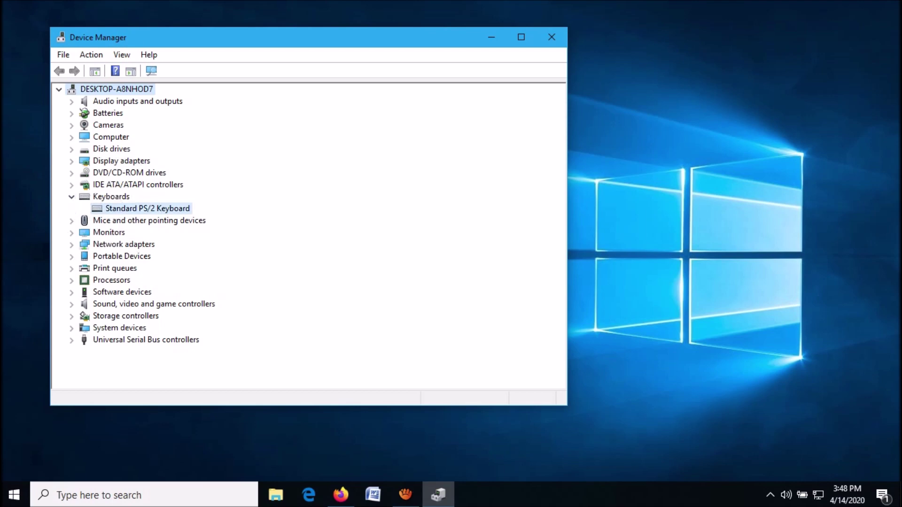
right_click(113, 209)
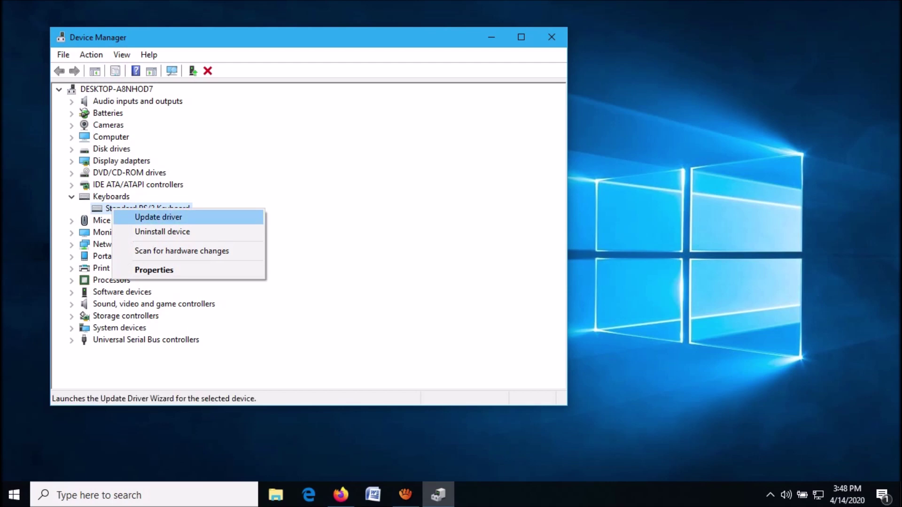
click(169, 218)
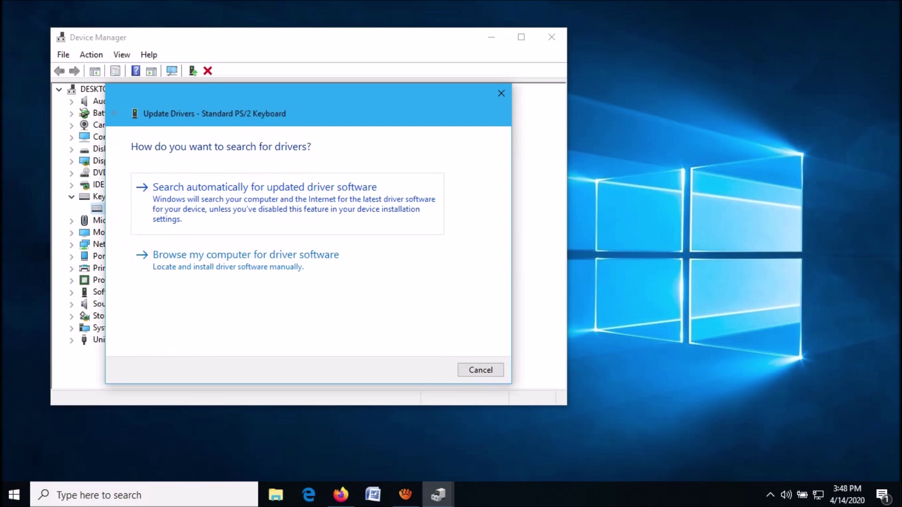
Step: Search automatically for a keyboard driver, which is already the best, then go back
click(266, 199)
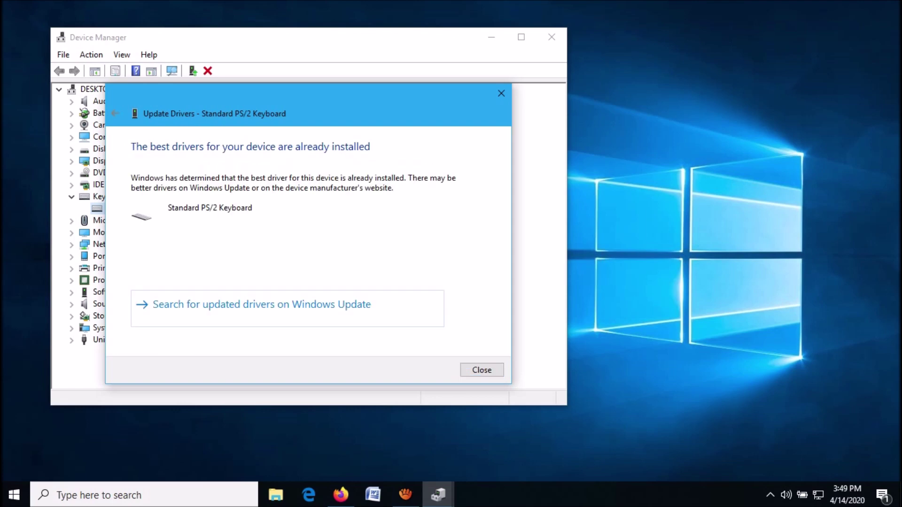
click(115, 113)
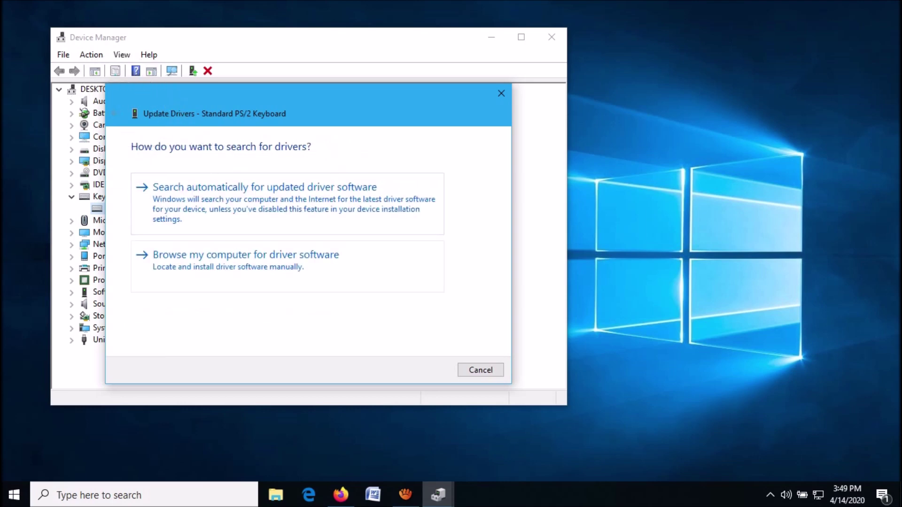
Step: Reinstall the Standard PS/2 Keyboard driver from this computer's compatible driver list
click(234, 259)
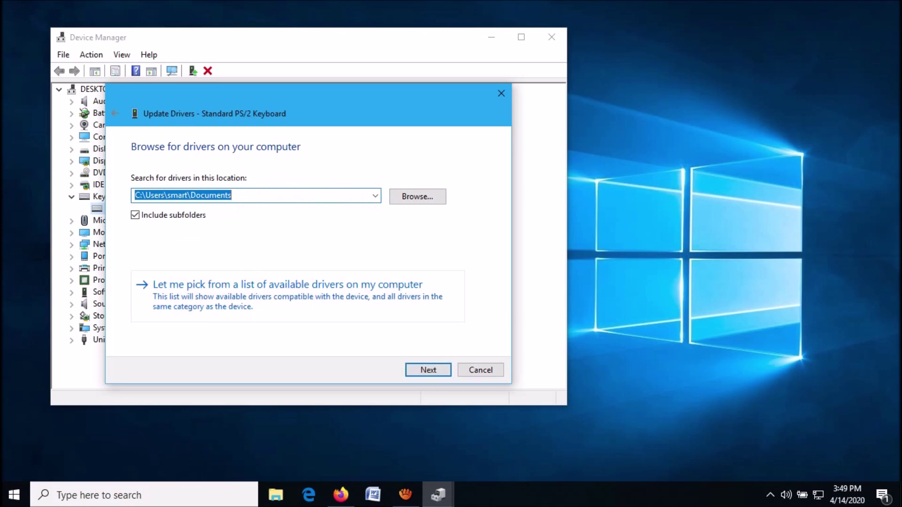
click(372, 288)
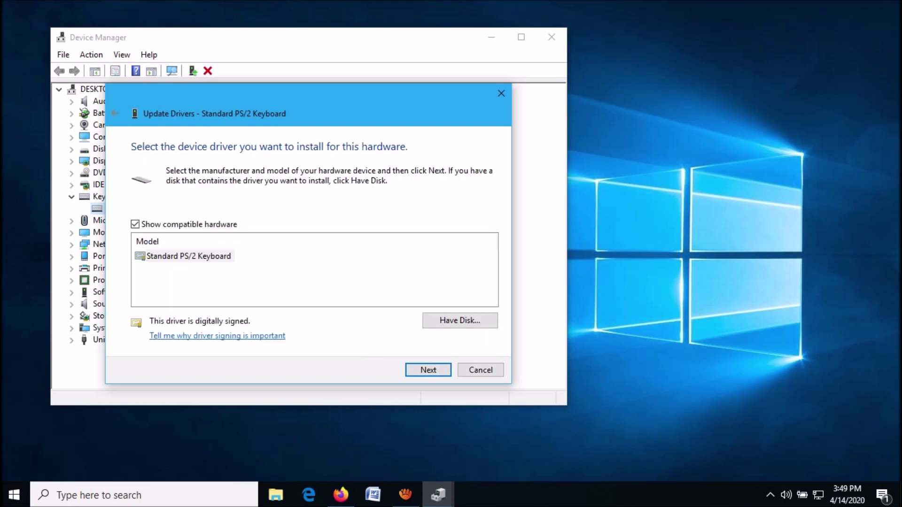
click(148, 258)
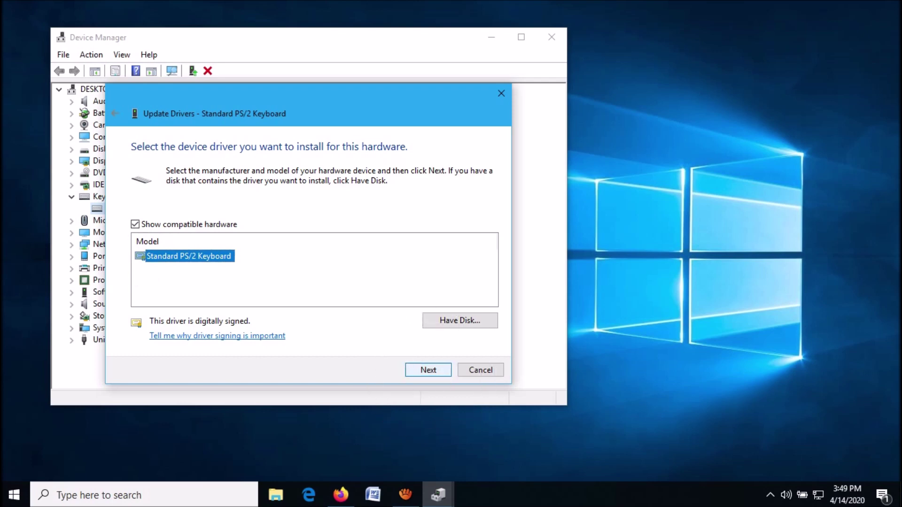
click(428, 370)
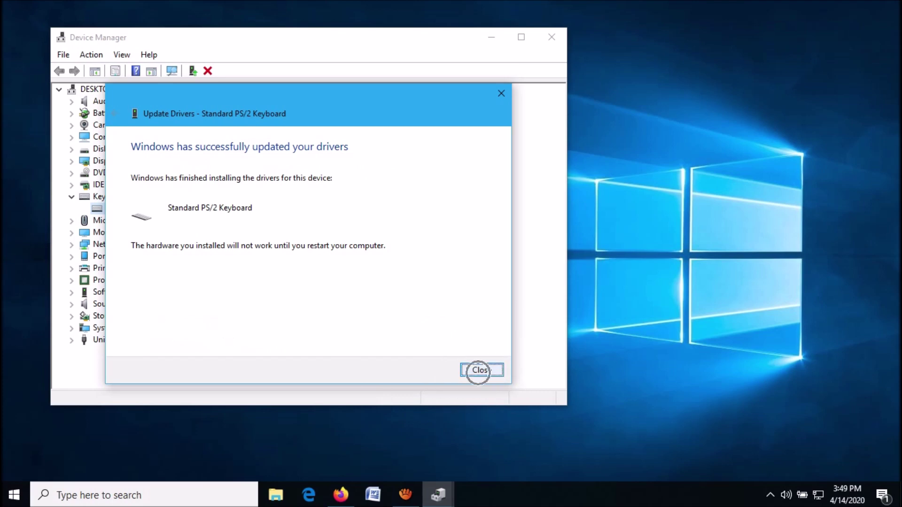
click(478, 371)
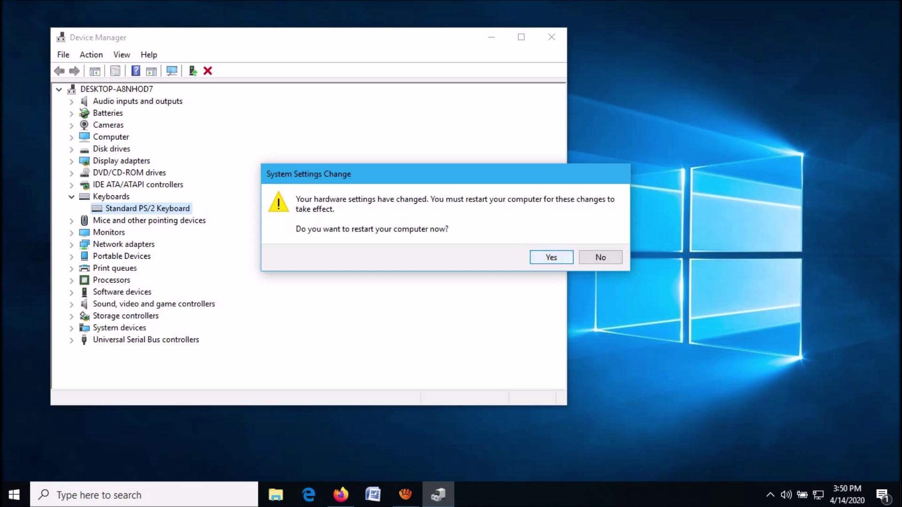
Step: Decline the restart prompt so the computer does not restart yet
key(Return)
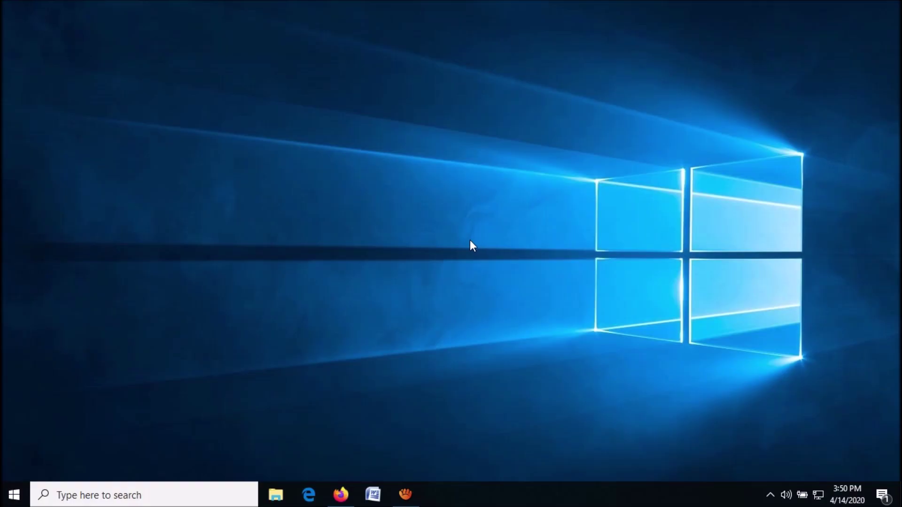
Step: Turn on Use the On-Screen Keyboard in Settings > Ease of Access > Keyboard
click(13, 497)
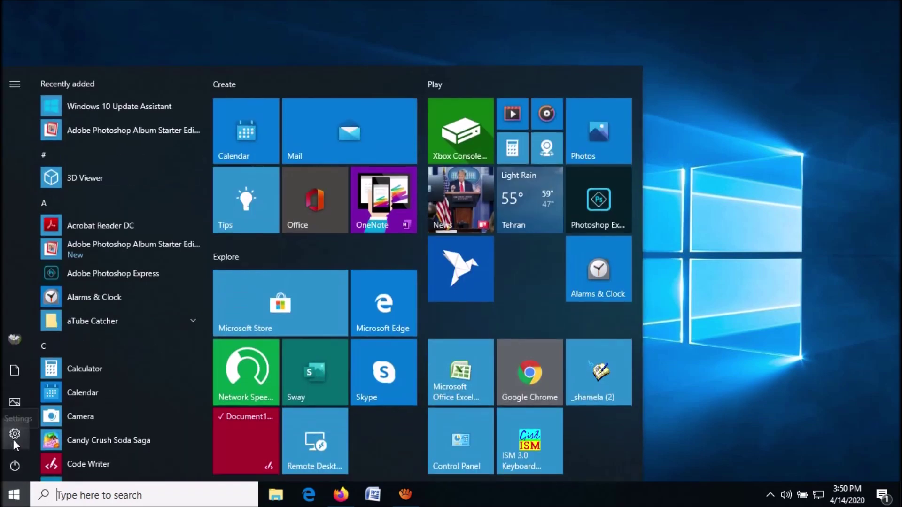
click(15, 434)
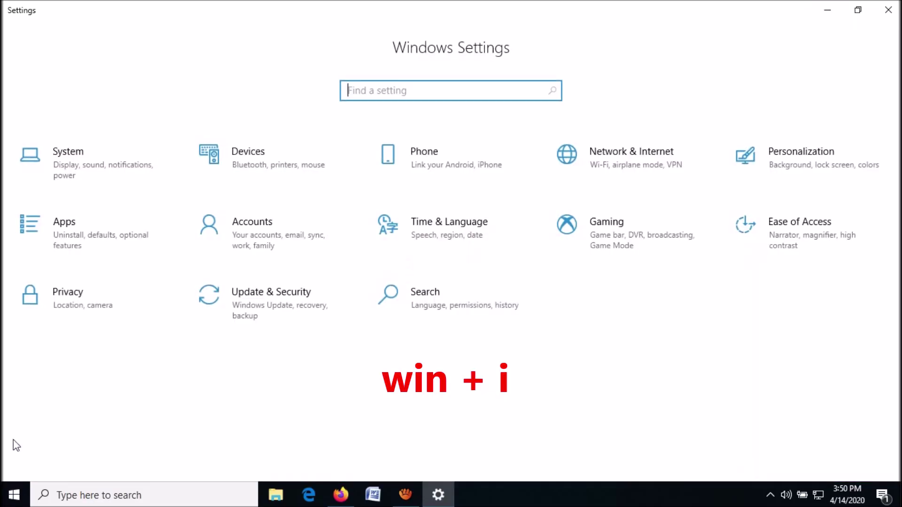
click(790, 240)
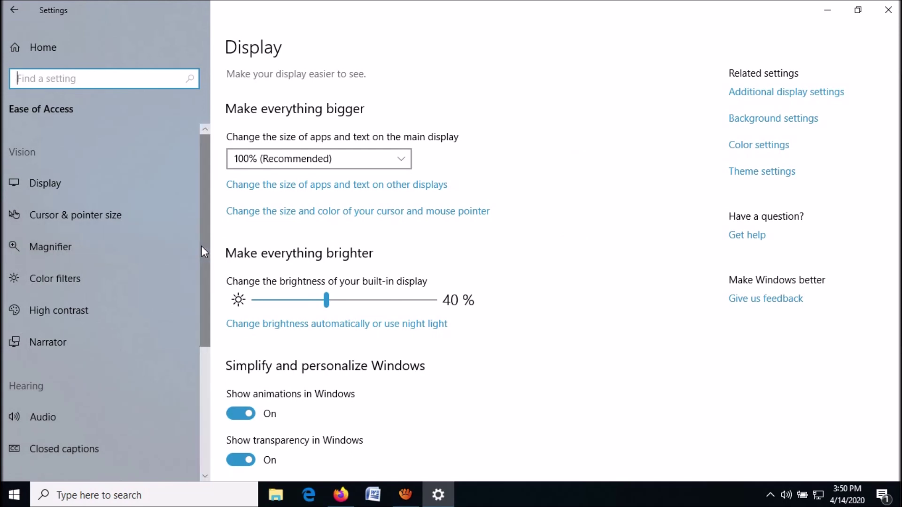
drag(202, 246, 202, 374)
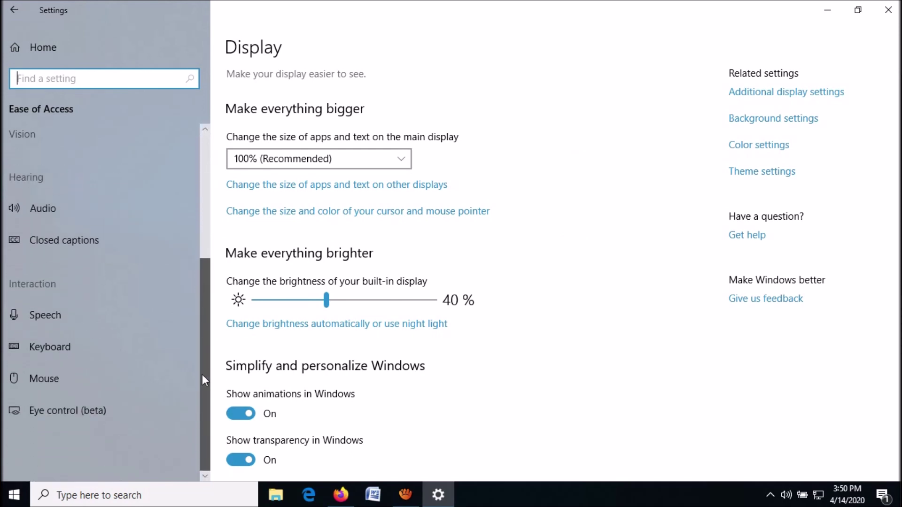
click(55, 352)
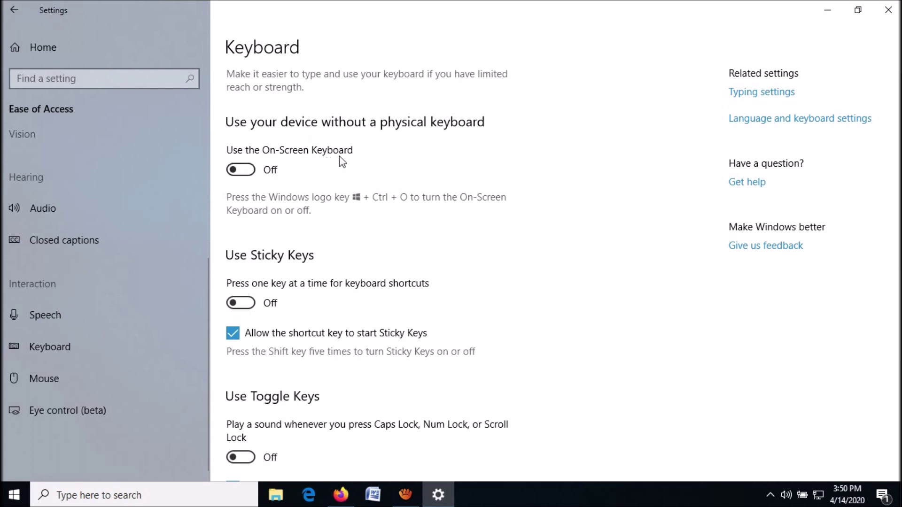
click(250, 172)
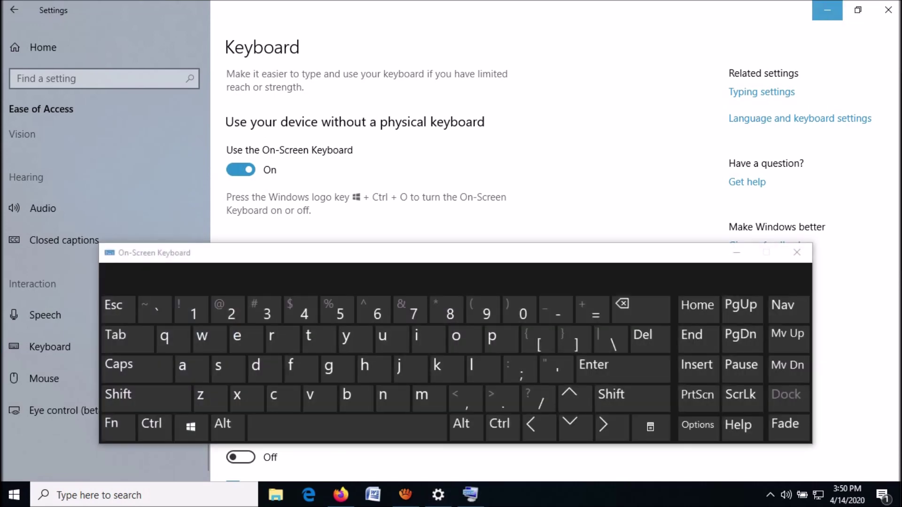
Step: Minimize Settings and move the On-Screen Keyboard window higher up the desktop
click(828, 10)
click(591, 252)
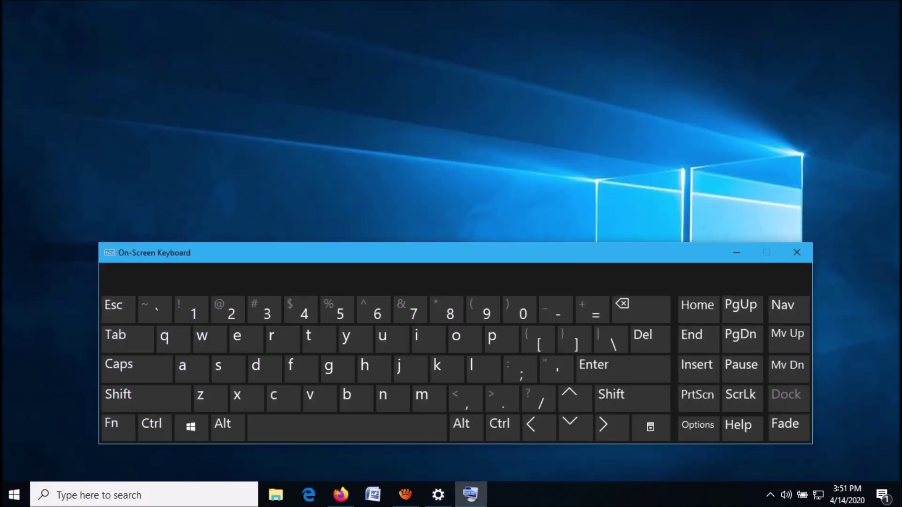
drag(591, 252, 603, 109)
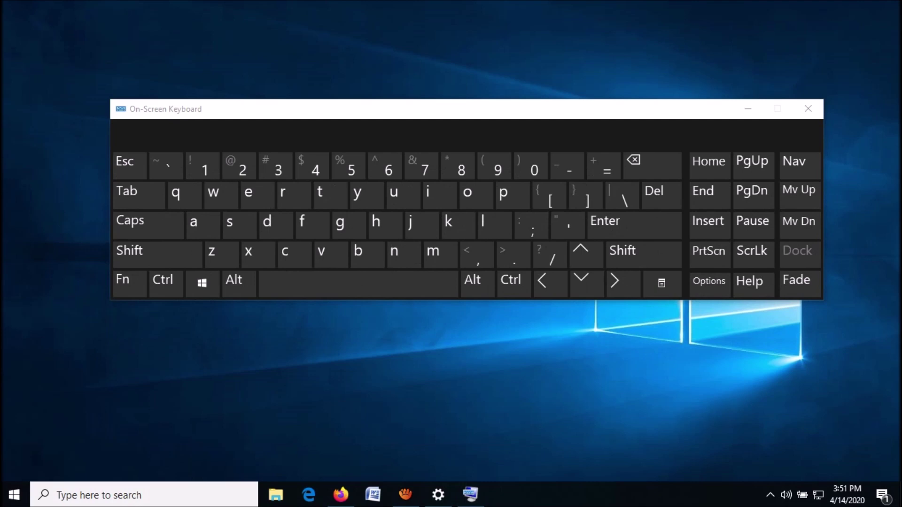
right_click(5, 501)
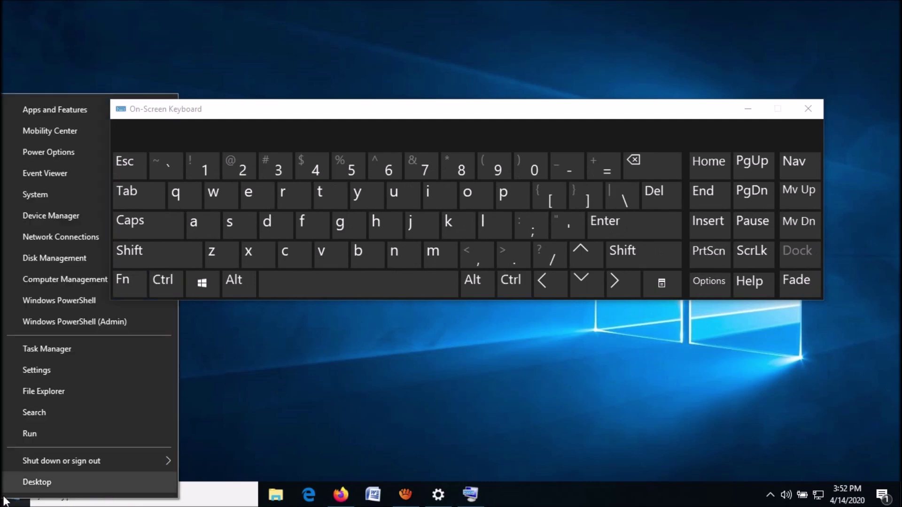
Step: Run 'regedit' from the Run dialog, then move the on-screen keyboard out of the way
click(33, 441)
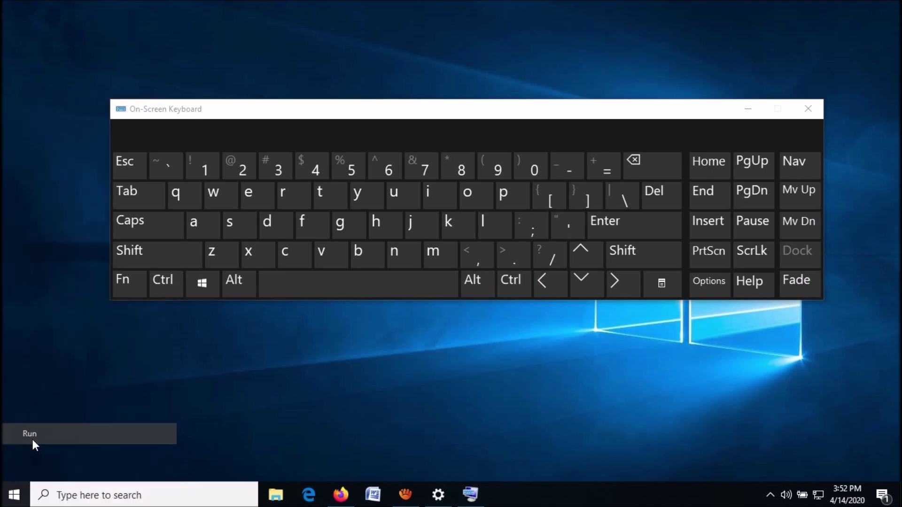
text(r)
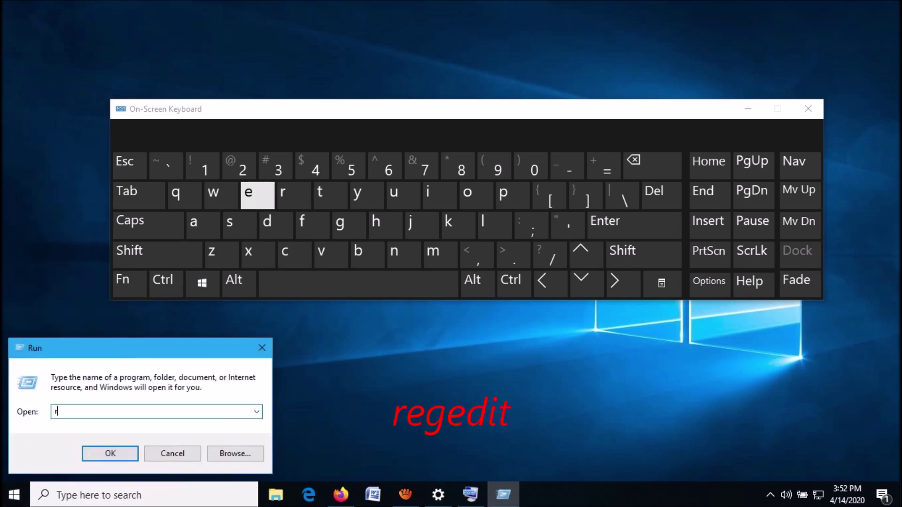
text(egedit)
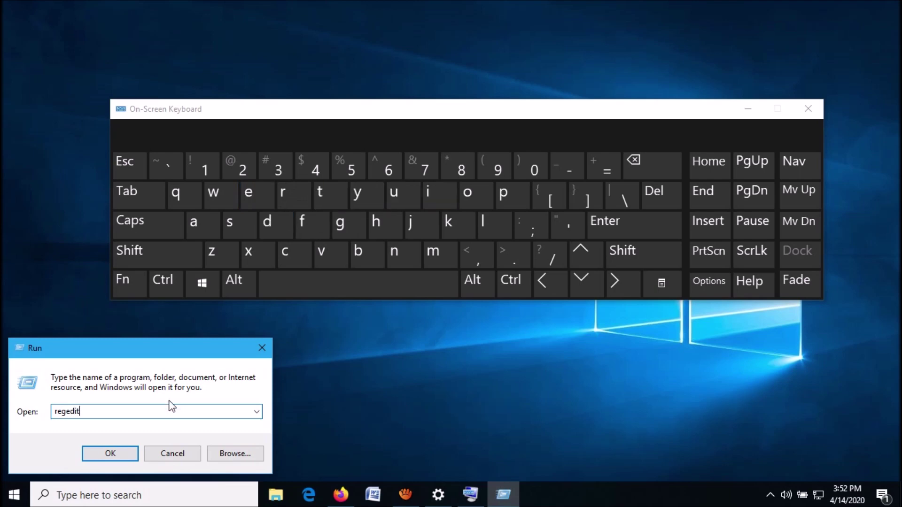
click(118, 459)
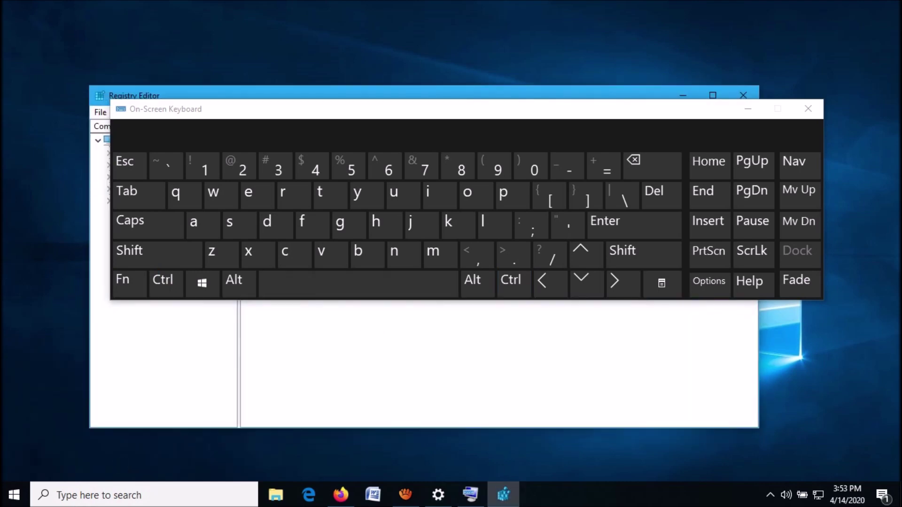
click(748, 109)
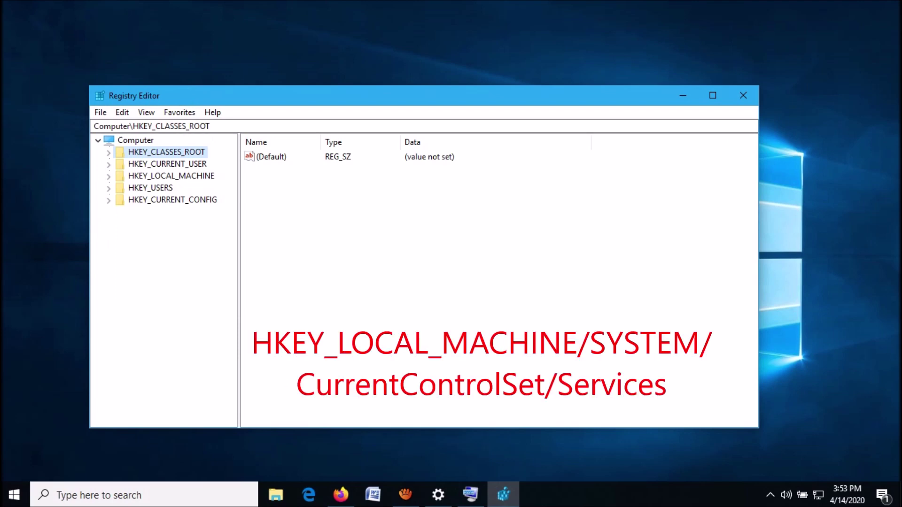
Step: Navigate to HKEY_LOCAL_MACHINE\SYSTEM\CurrentControlSet\Services\i8042prt in Registry Editor
click(109, 177)
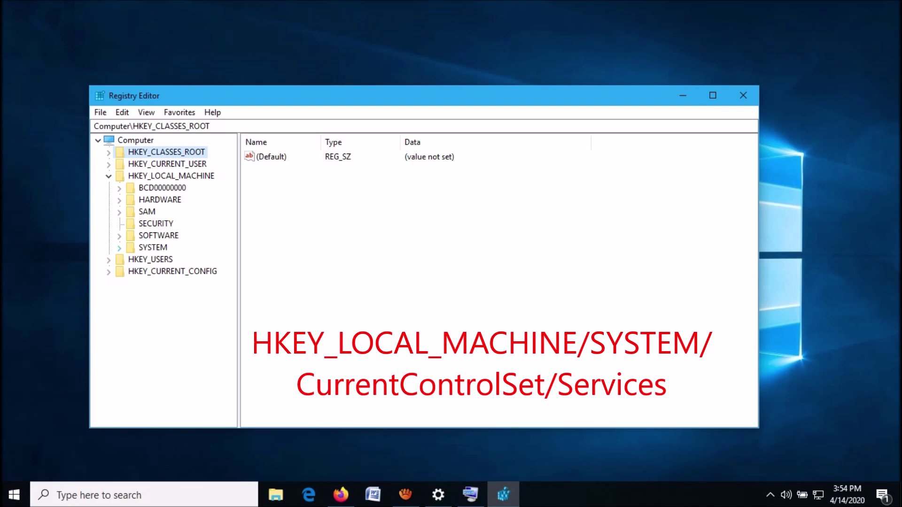
click(120, 248)
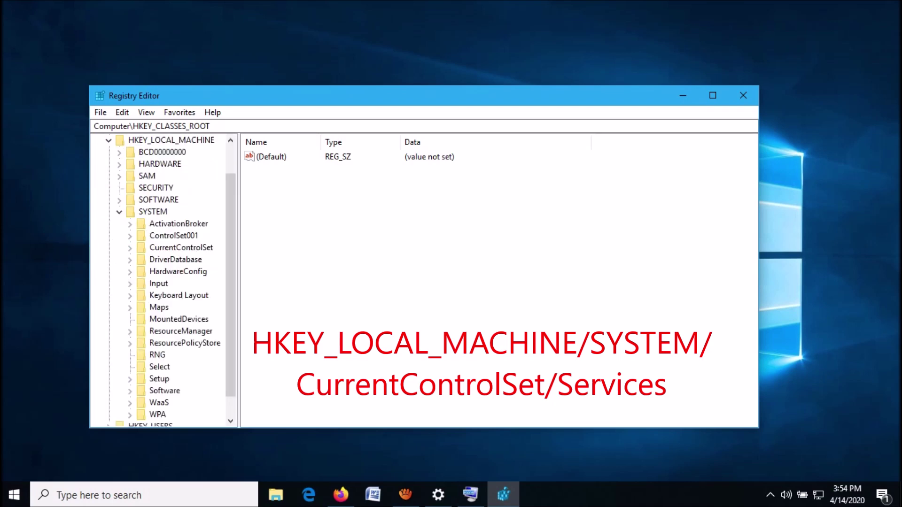
click(130, 248)
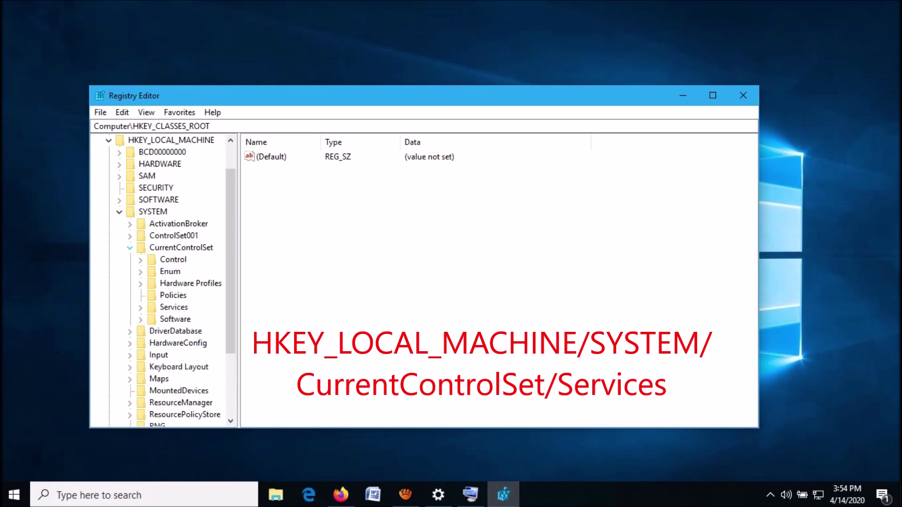
click(140, 307)
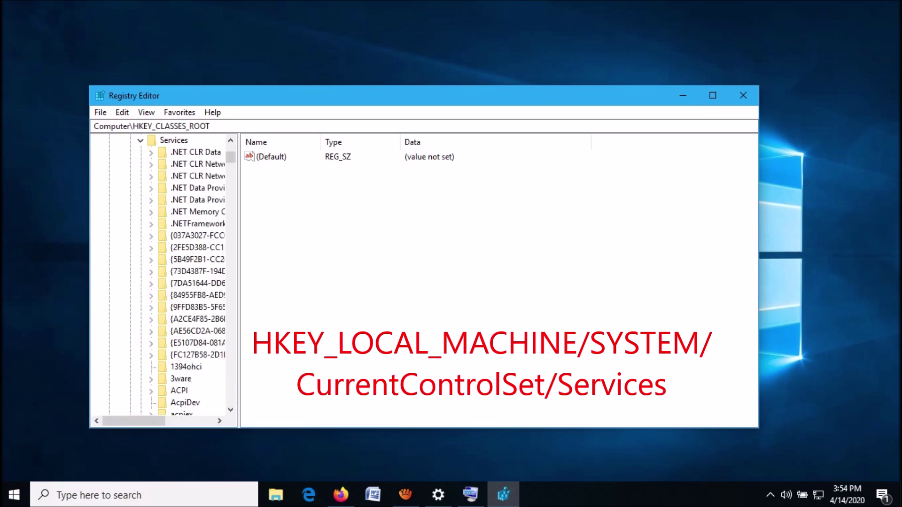
scroll(193, 272, down, 20)
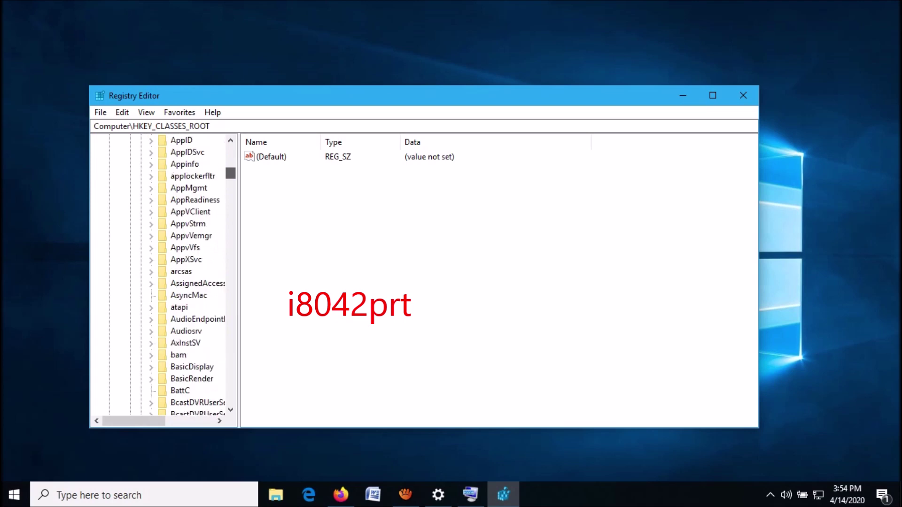
scroll(193, 273, down, 20)
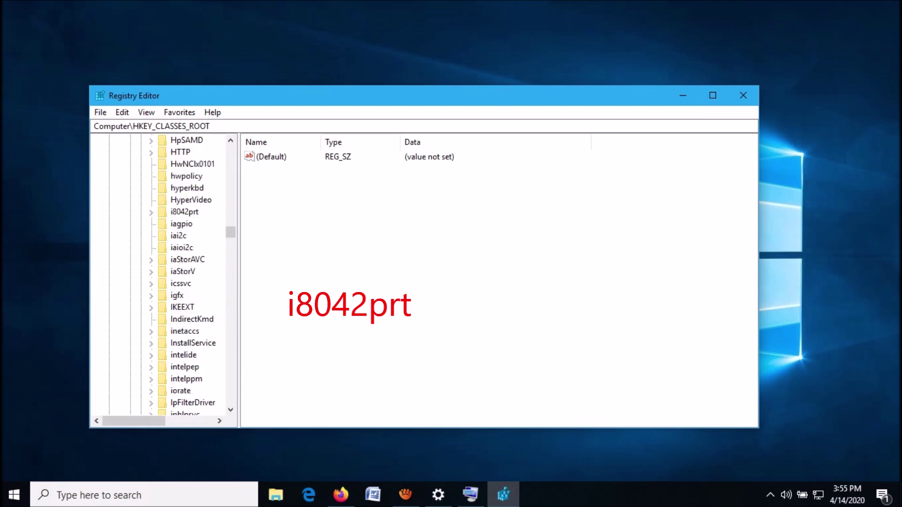
click(185, 212)
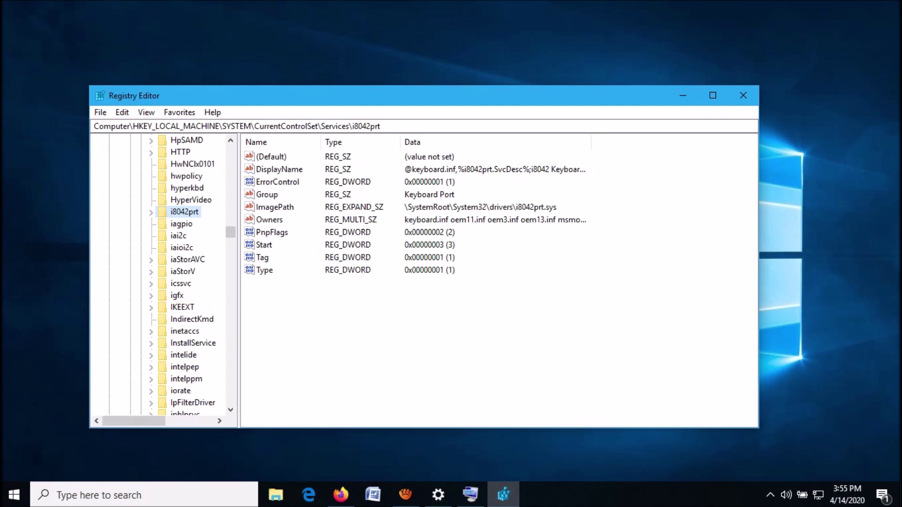
Step: Change the i8042prt Start value from 3 to 1 and close Registry Editor
click(264, 245)
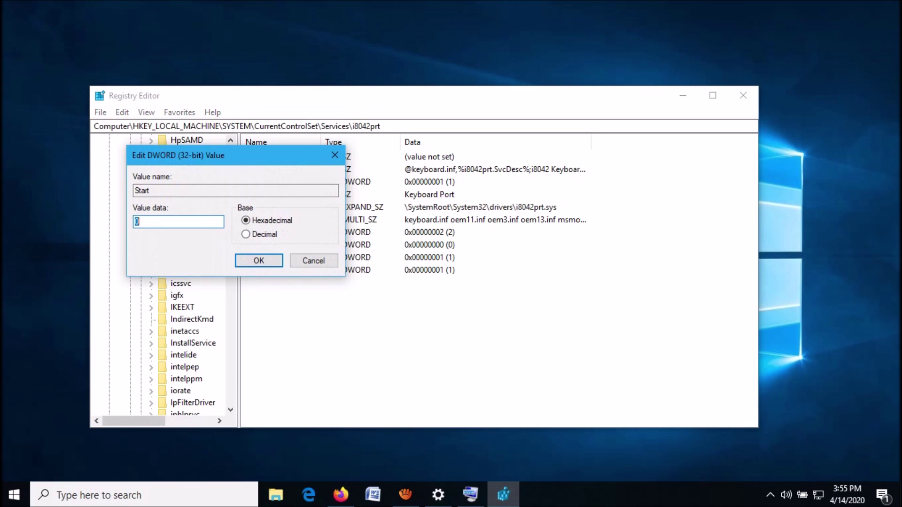
text(1)
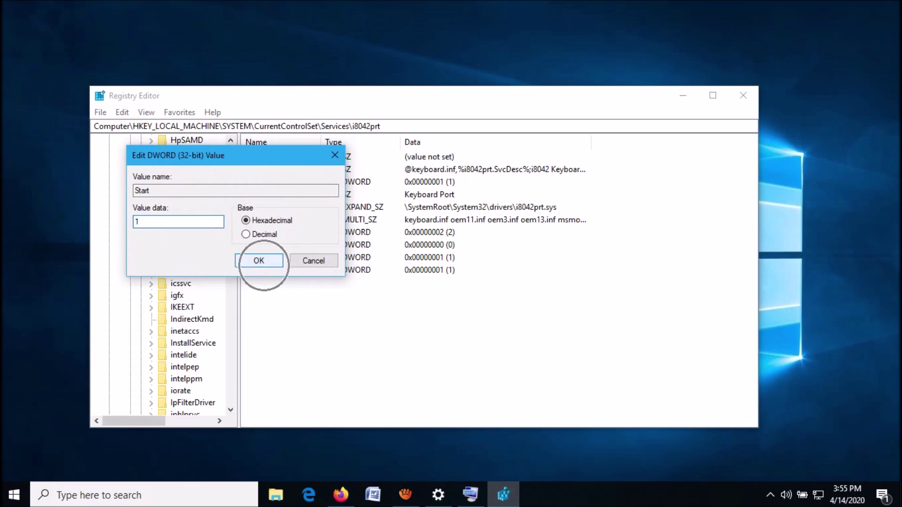
click(259, 260)
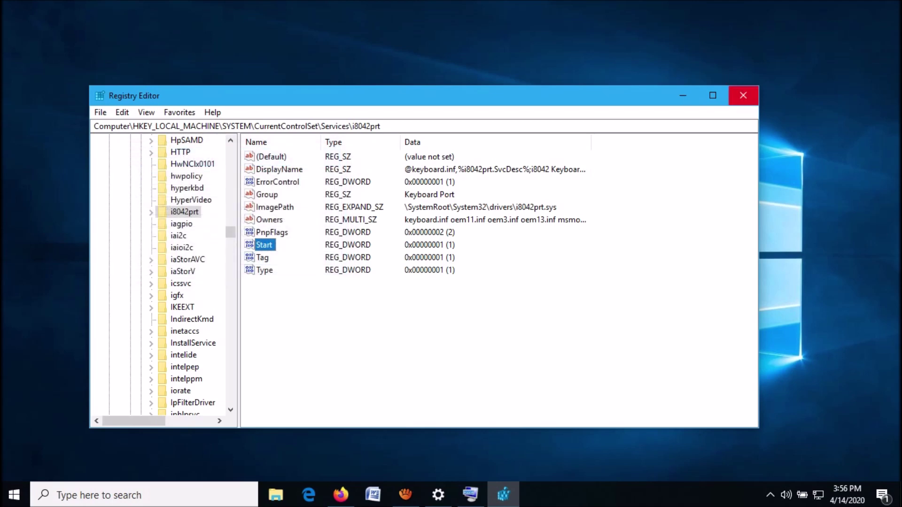
click(746, 96)
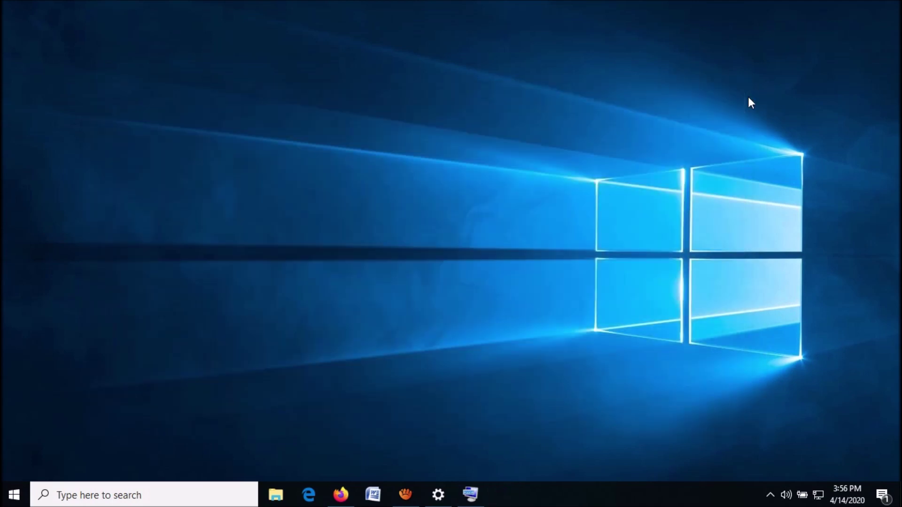
Step: Restart the computer from the Start menu's Power options
click(12, 499)
click(15, 465)
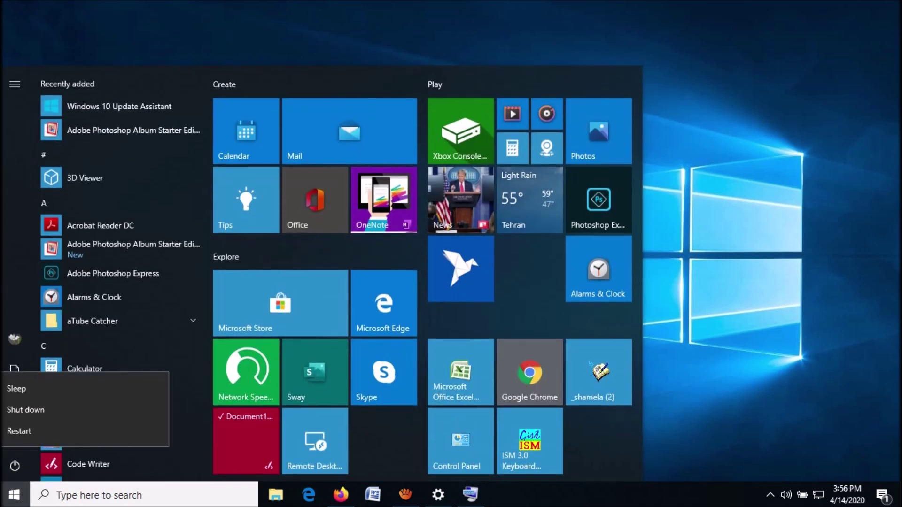
click(19, 431)
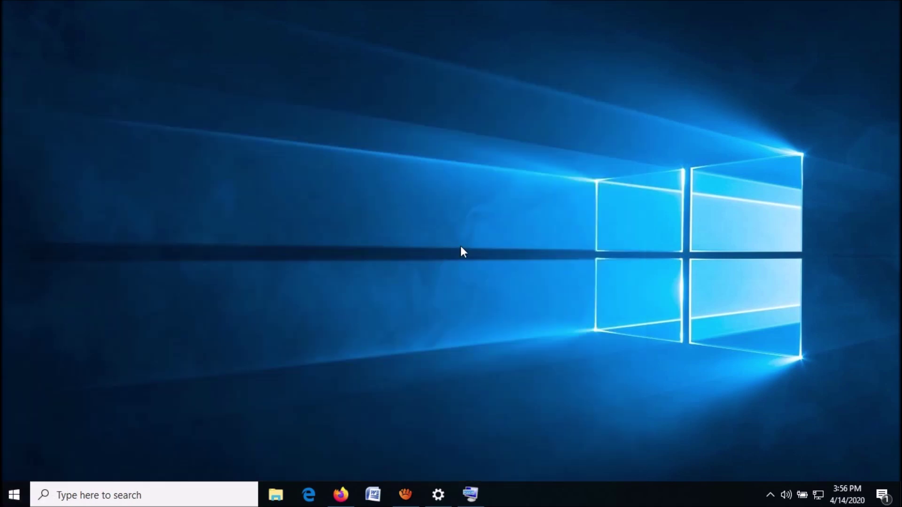